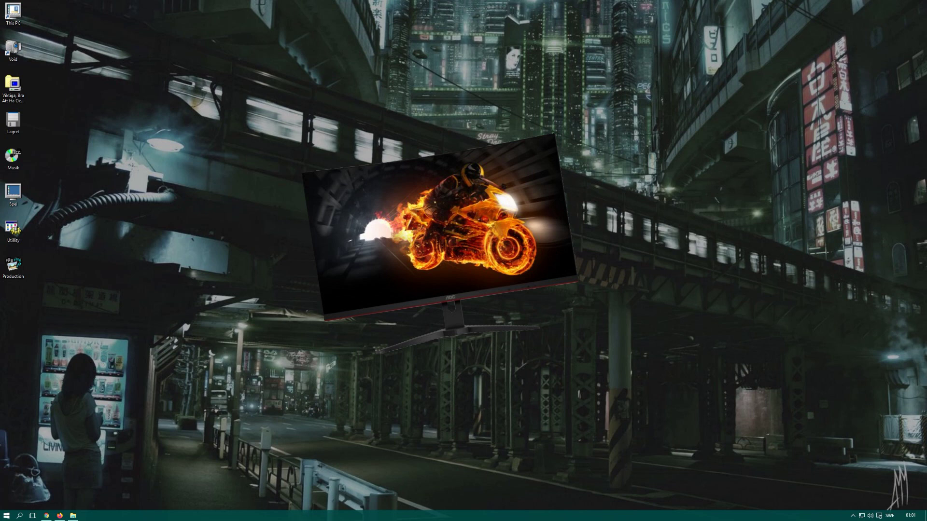
# - Search aoc.com for C32G1 and view the monitor page's technical specifications and features
pyautogui.click(46, 516)
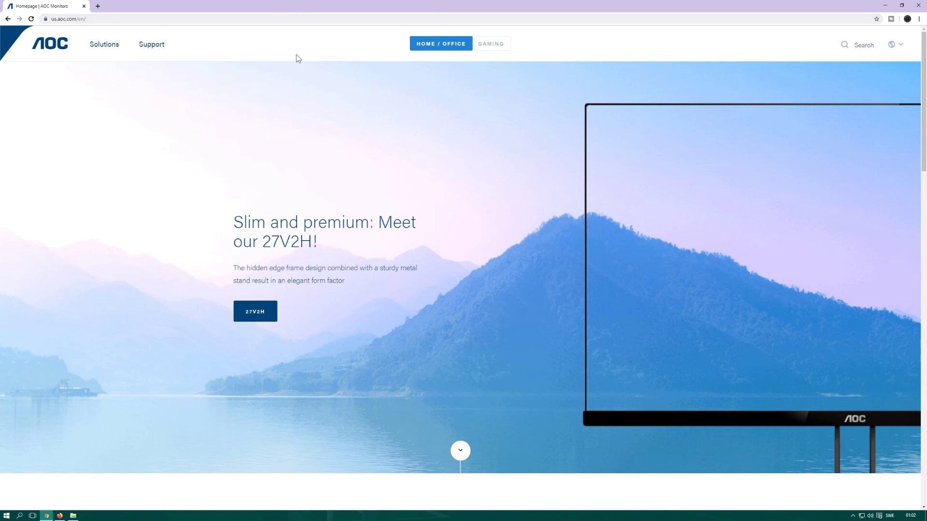
pyautogui.click(863, 45)
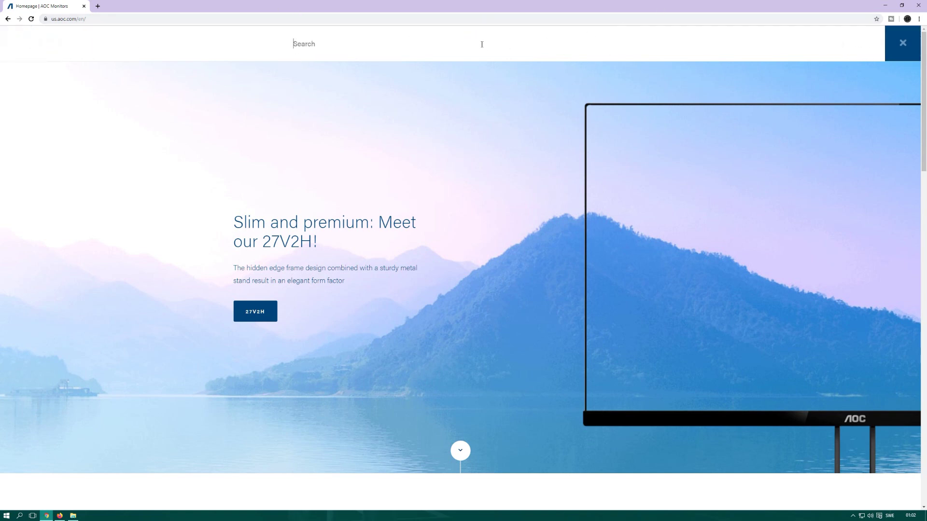
pyautogui.write('C32G1')
pyautogui.click(347, 82)
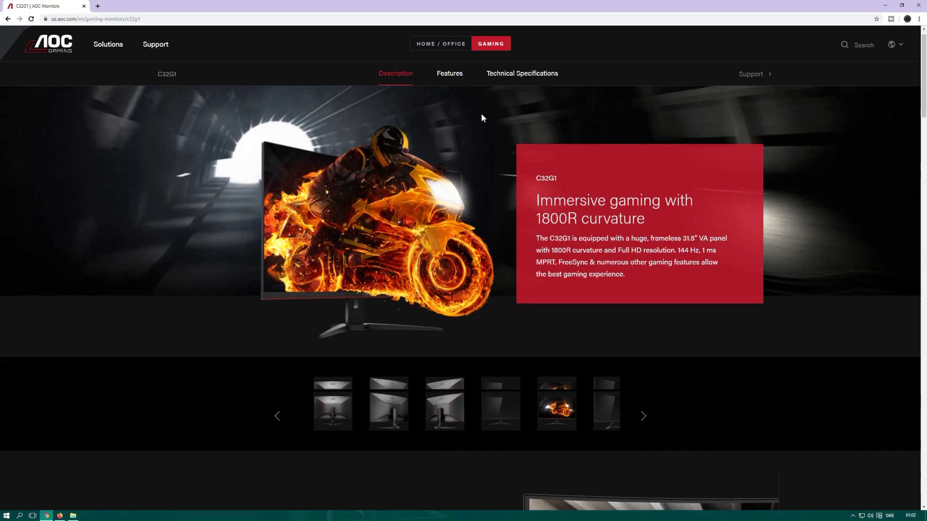
pyautogui.scroll(-3, 481, 113)
pyautogui.scroll(5, 483, 112)
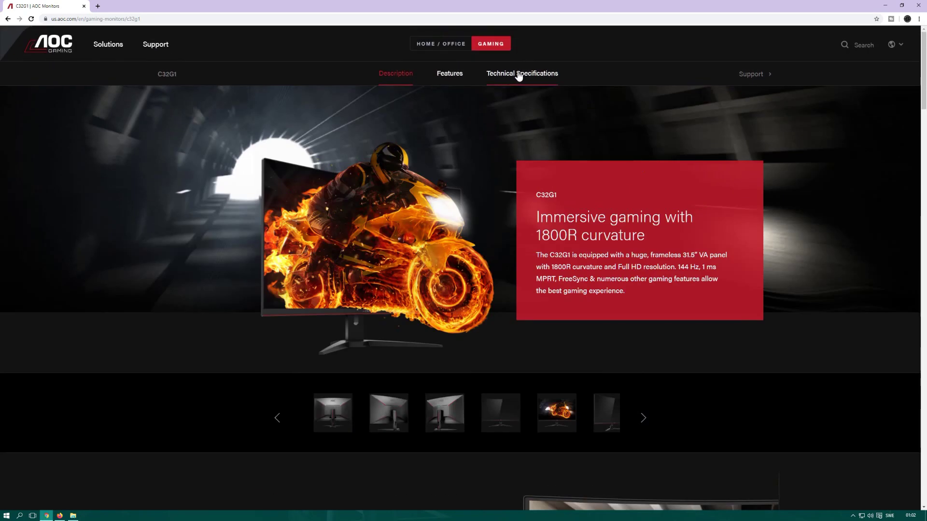
pyautogui.click(517, 75)
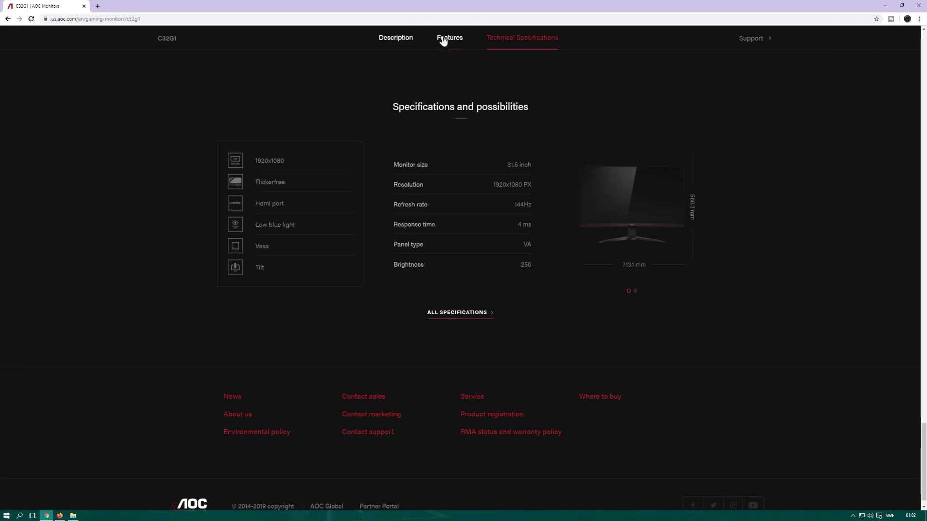
pyautogui.click(449, 38)
# - Download the driver package from the C32G1 support page and show the zip in its folder
pyautogui.click(761, 75)
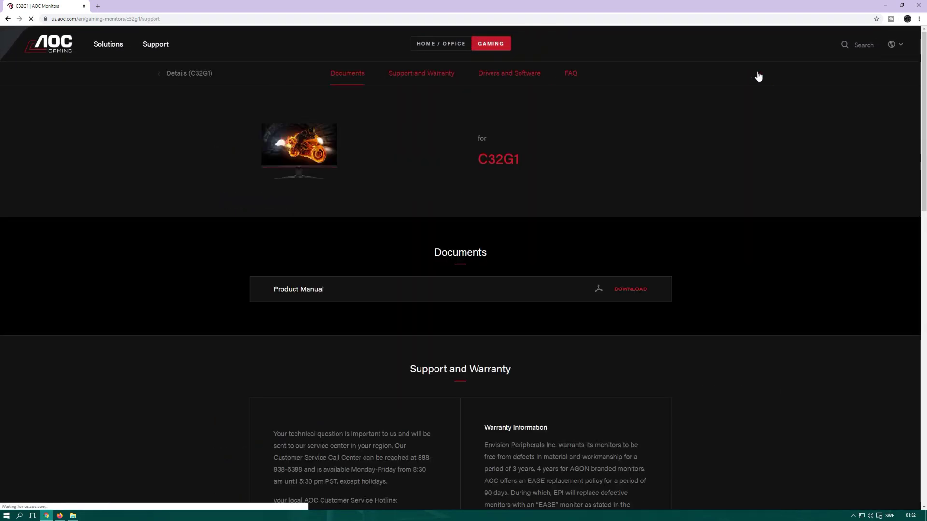
pyautogui.scroll(-5, 382, 291)
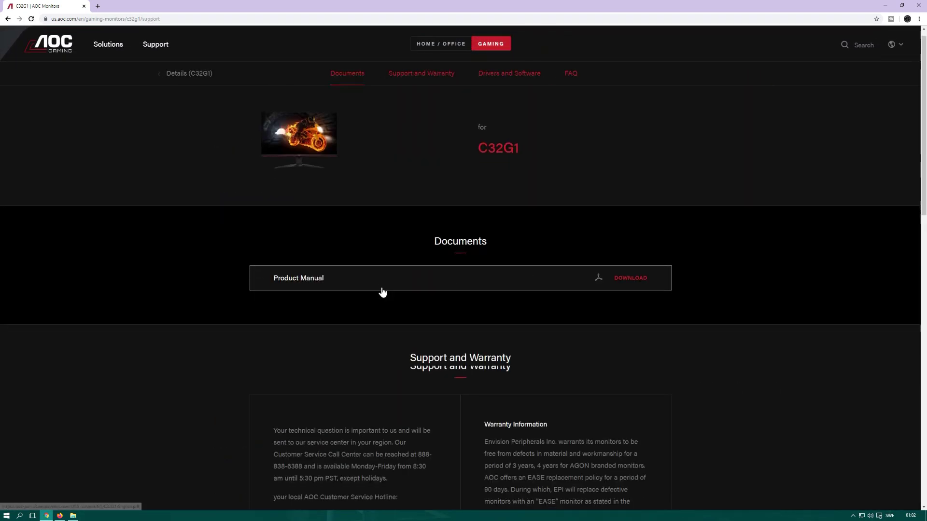
pyautogui.scroll(-5, 382, 291)
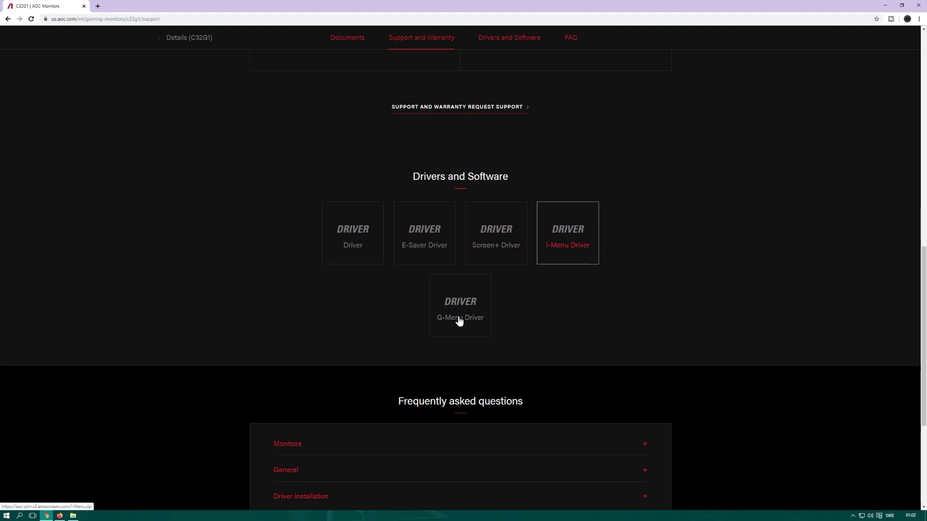
pyautogui.click(357, 239)
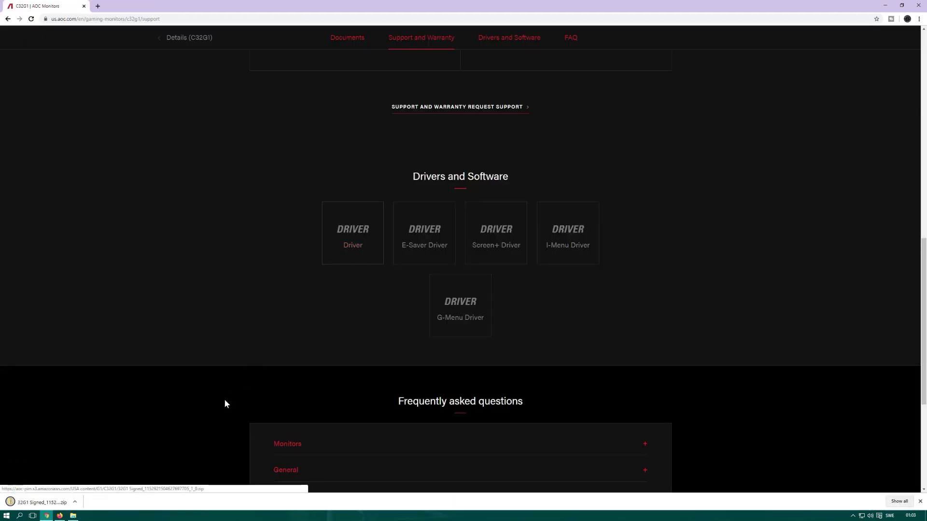
pyautogui.click(75, 503)
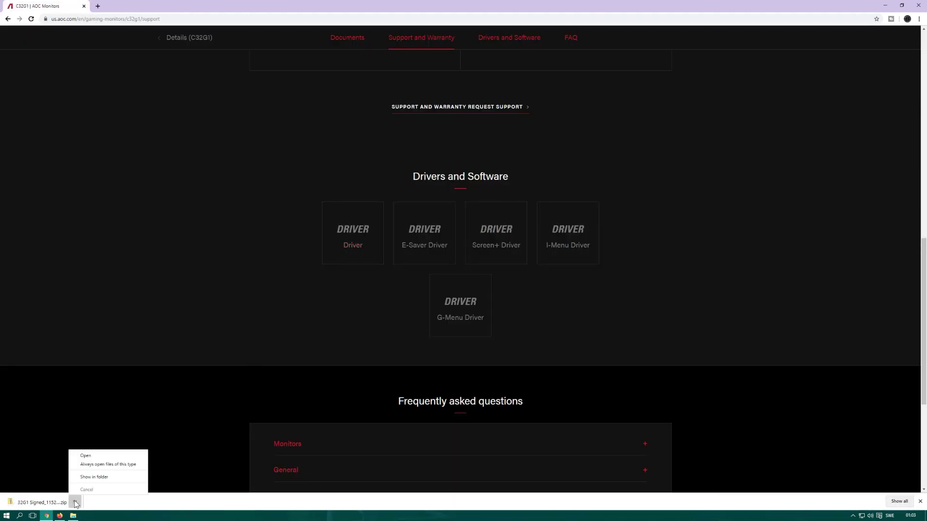
pyautogui.click(113, 478)
# - Extract the driver zip beside itself on the desktop and open the folder to its drivers subfolder
pyautogui.rightClick(393, 191)
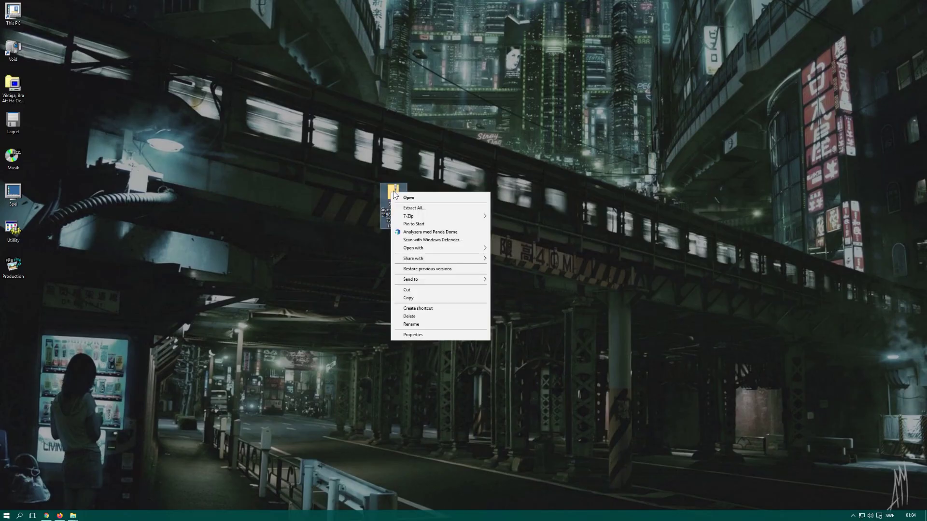
pyautogui.click(414, 208)
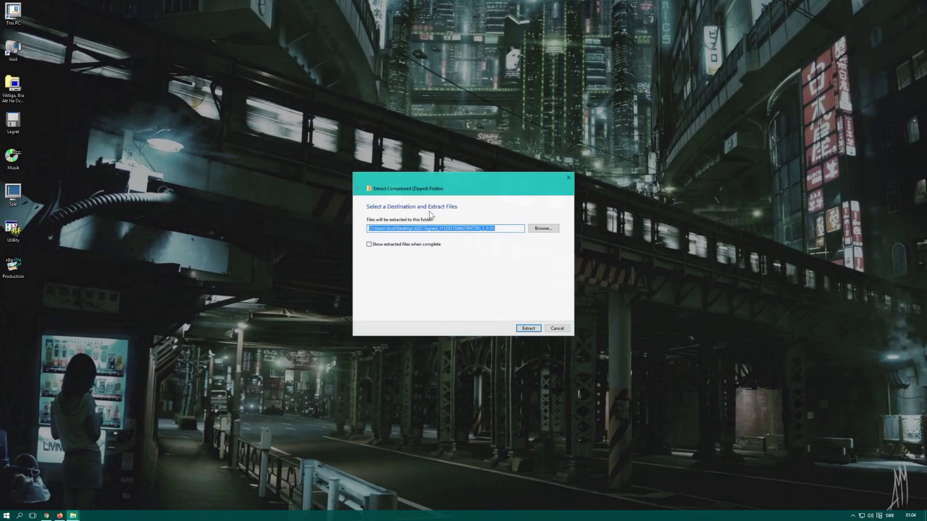
pyautogui.click(528, 329)
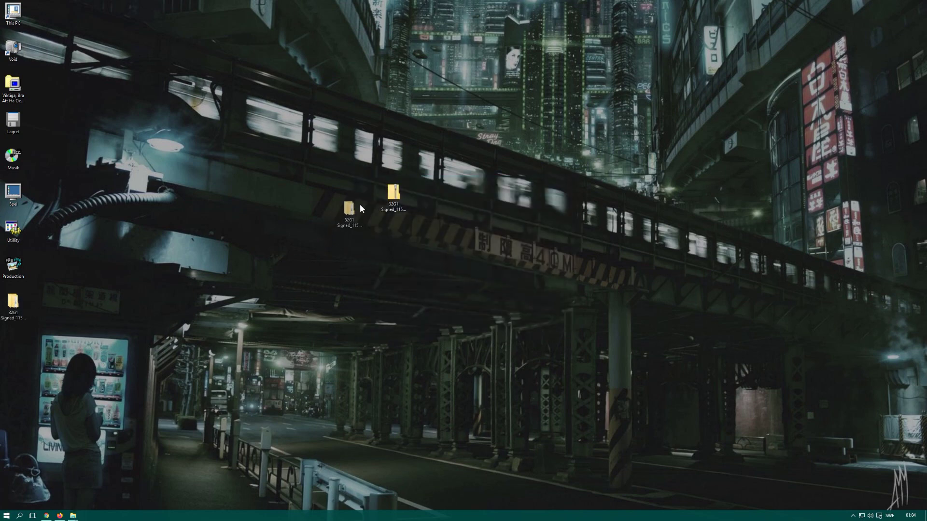
pyautogui.moveTo(13, 303); pyautogui.dragTo(366, 195)
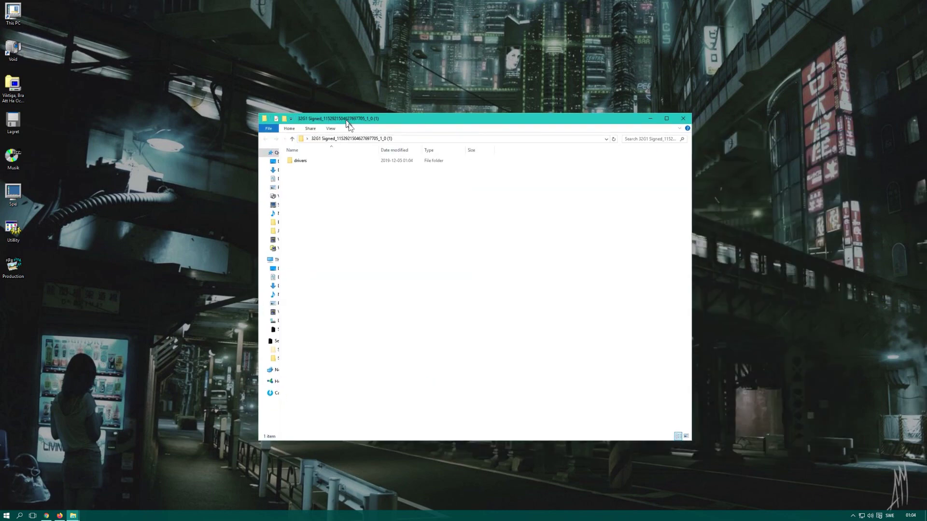
pyautogui.click(304, 161)
pyautogui.click(305, 161)
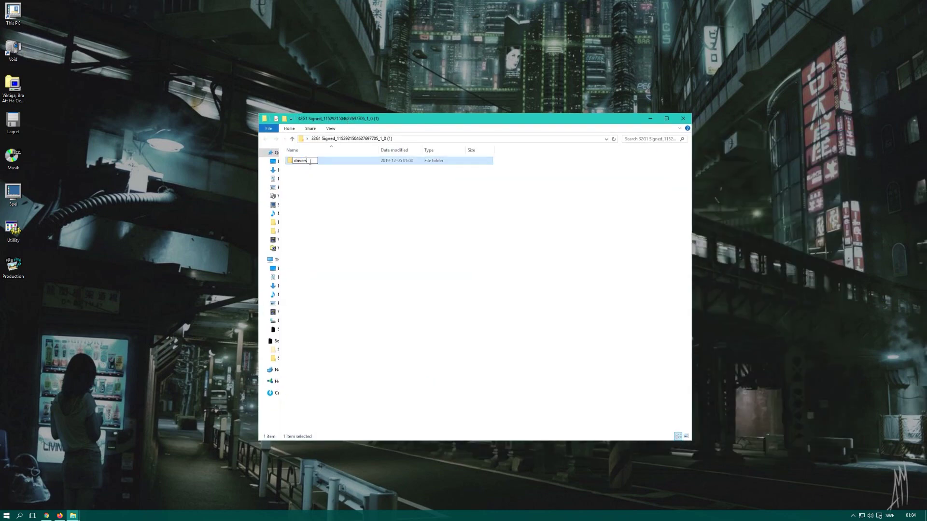
pyautogui.click(362, 203)
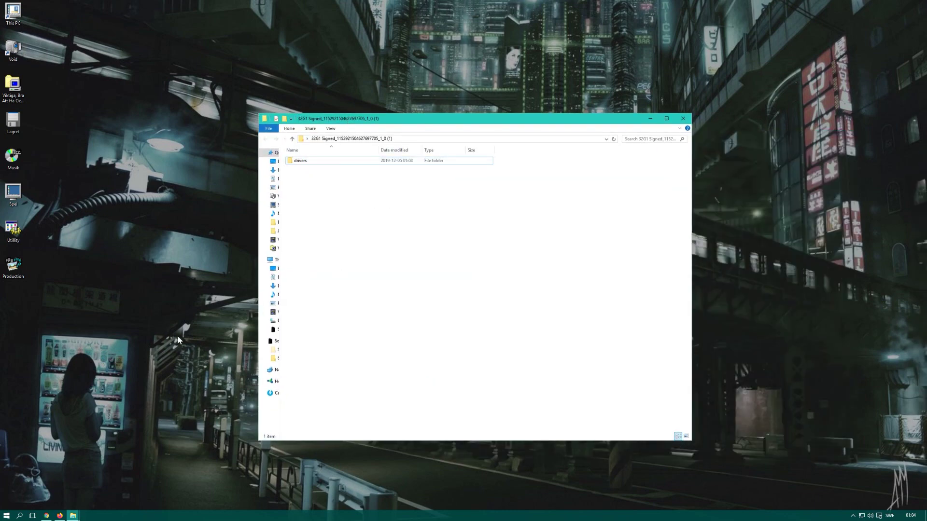
# - Open the GTX 970 display adapter properties from advanced display settings, then close Settings
pyautogui.rightClick(158, 302)
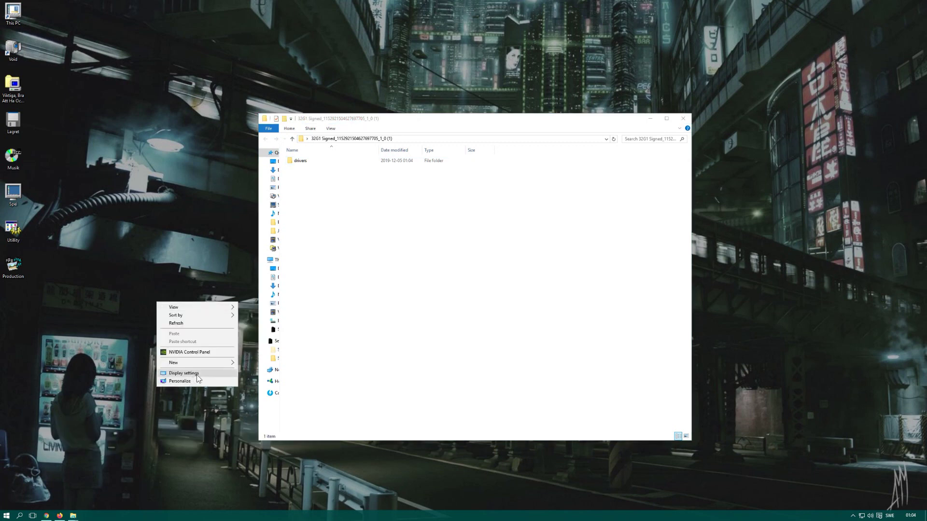
pyautogui.click(192, 382)
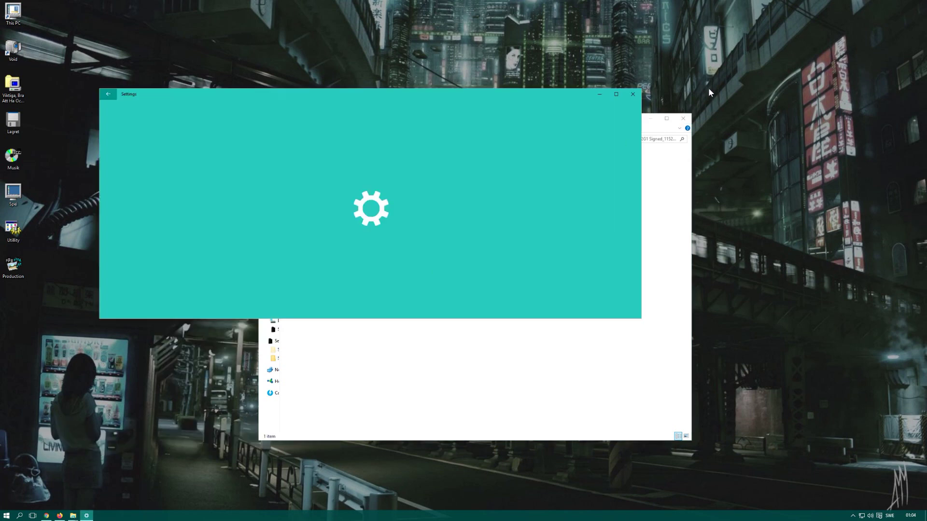
pyautogui.scroll(-3, 550, 257)
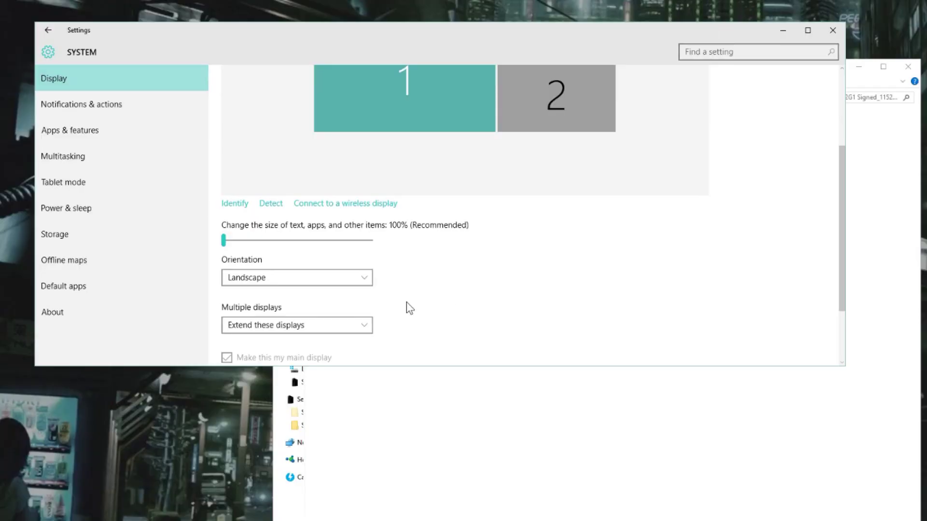
pyautogui.scroll(-2, 449, 283)
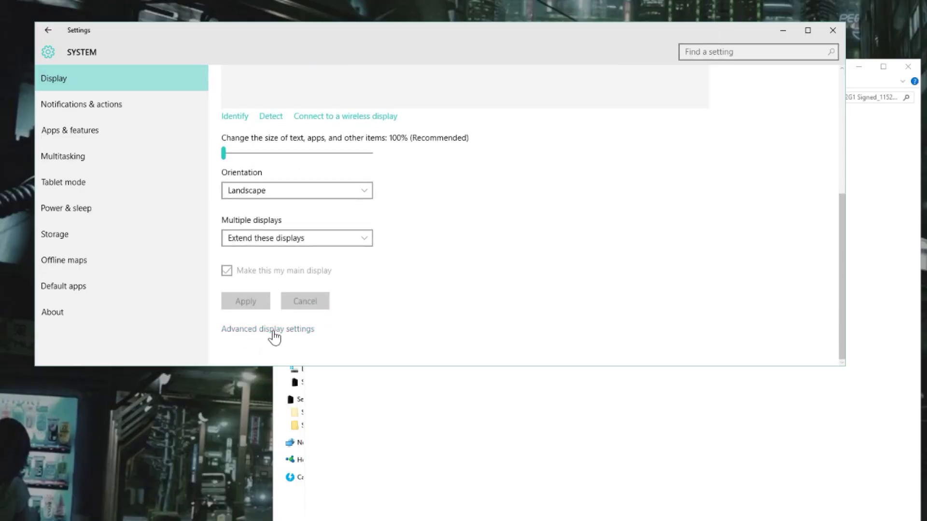
pyautogui.click(274, 334)
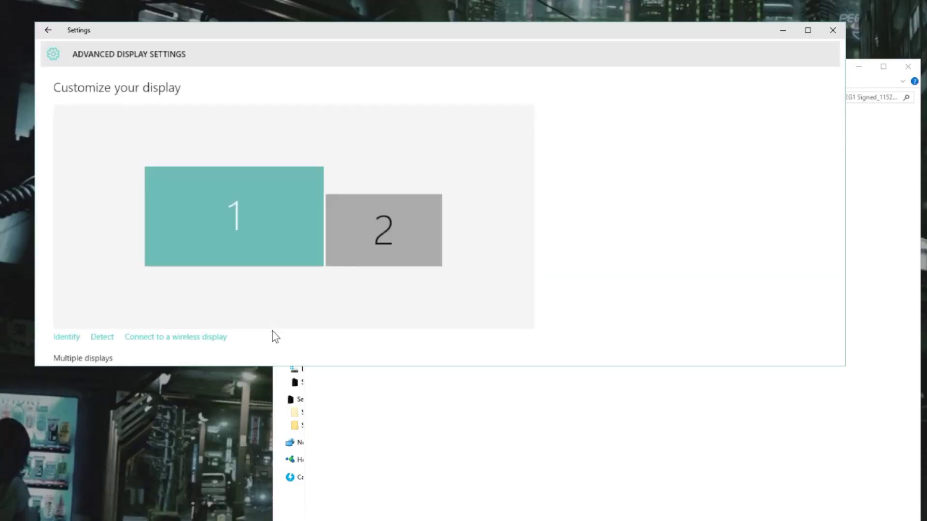
pyautogui.scroll(-5, 435, 267)
pyautogui.scroll(-2, 395, 270)
pyautogui.scroll(3, 396, 270)
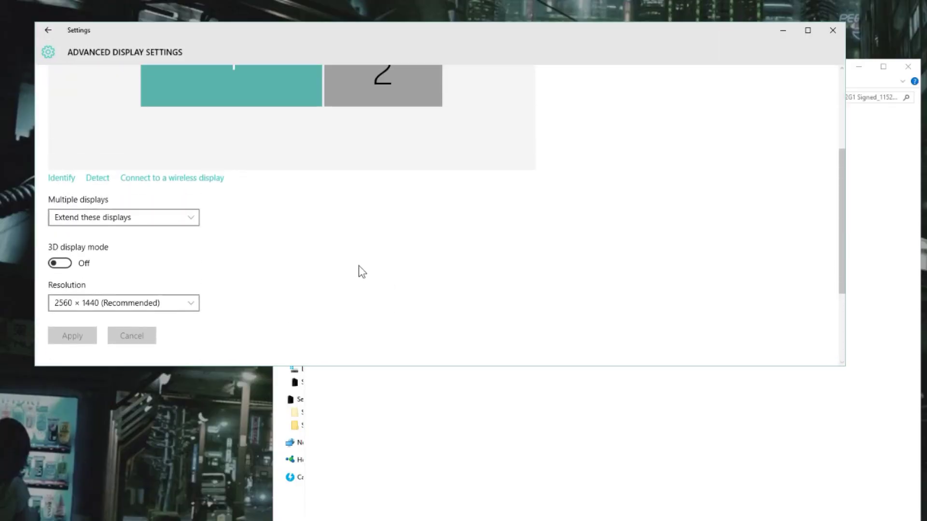
pyautogui.scroll(-3, 265, 248)
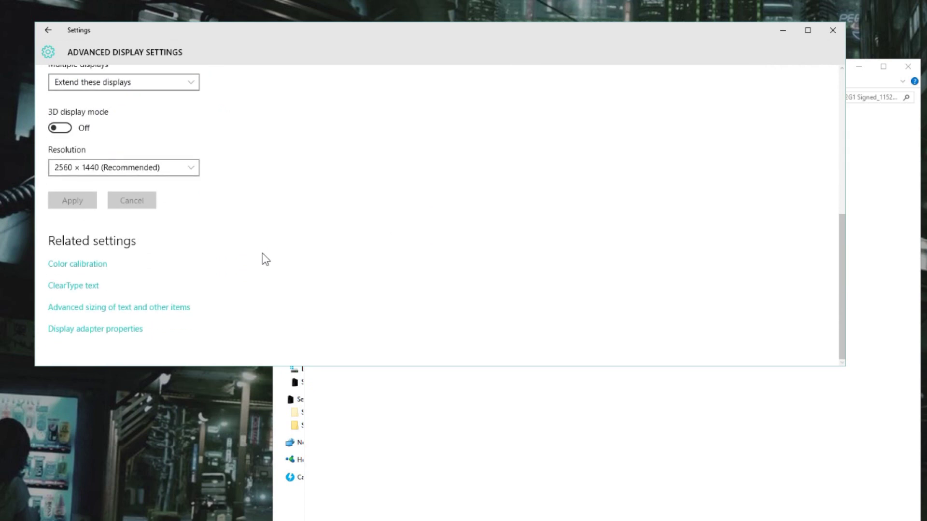
pyautogui.click(110, 333)
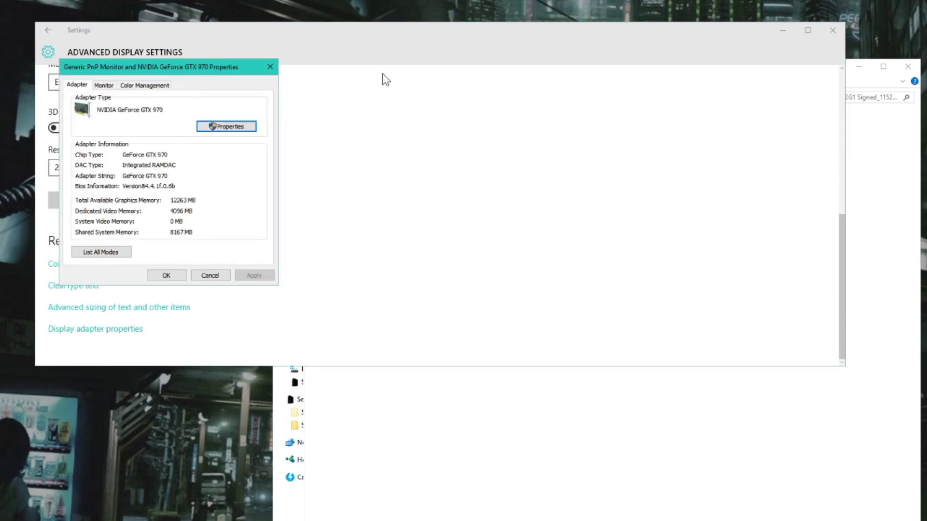
pyautogui.press('Escape')
pyautogui.click(834, 30)
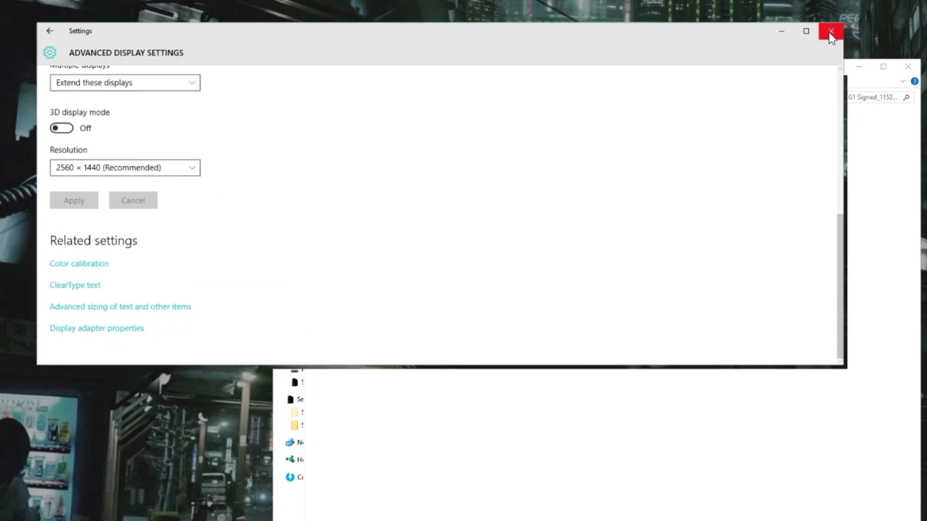
pyautogui.moveTo(184, 64); pyautogui.dragTo(493, 24)
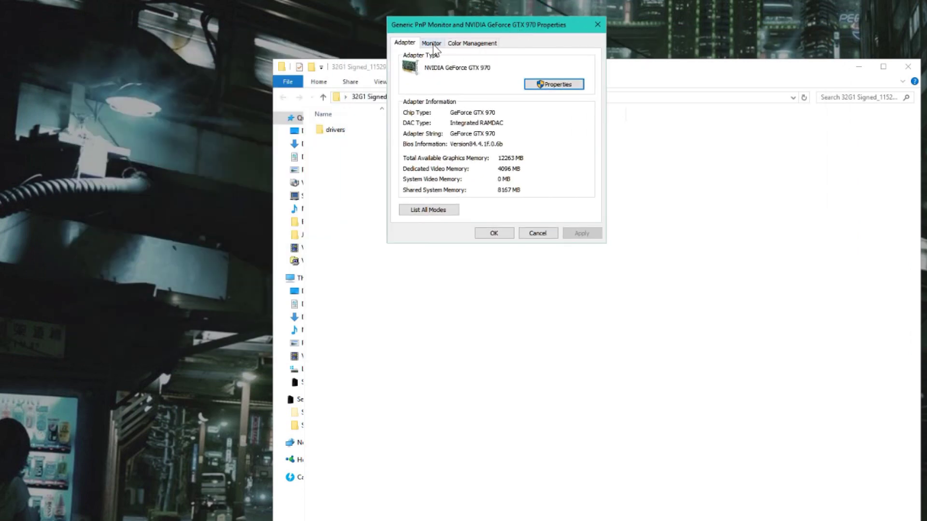
# - Open the Generic PnP Monitor's properties from the Monitor tab and launch Update Driver
pyautogui.click(432, 43)
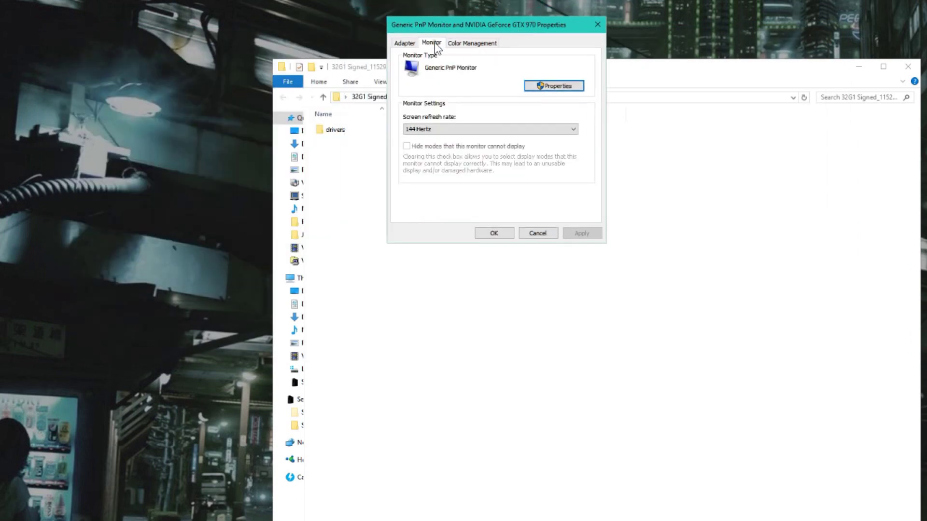
pyautogui.click(552, 85)
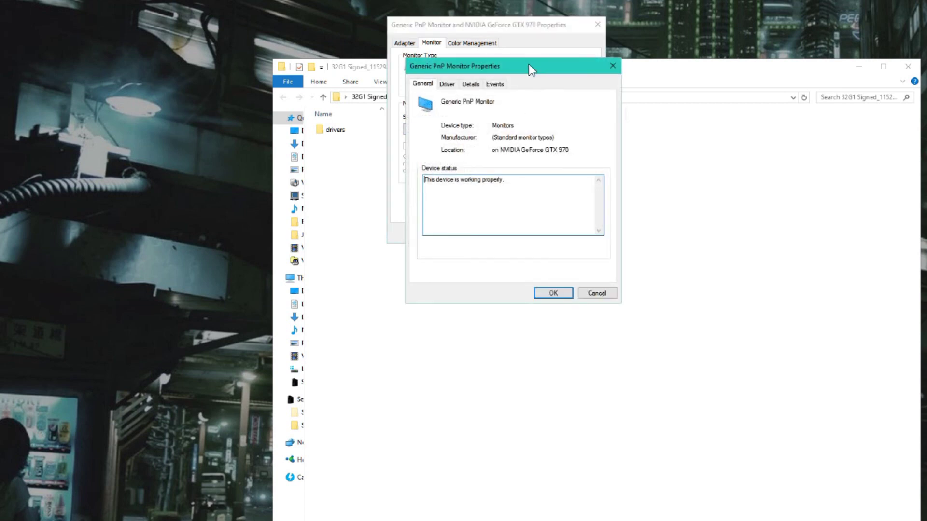
pyautogui.moveTo(507, 65); pyautogui.dragTo(513, 99)
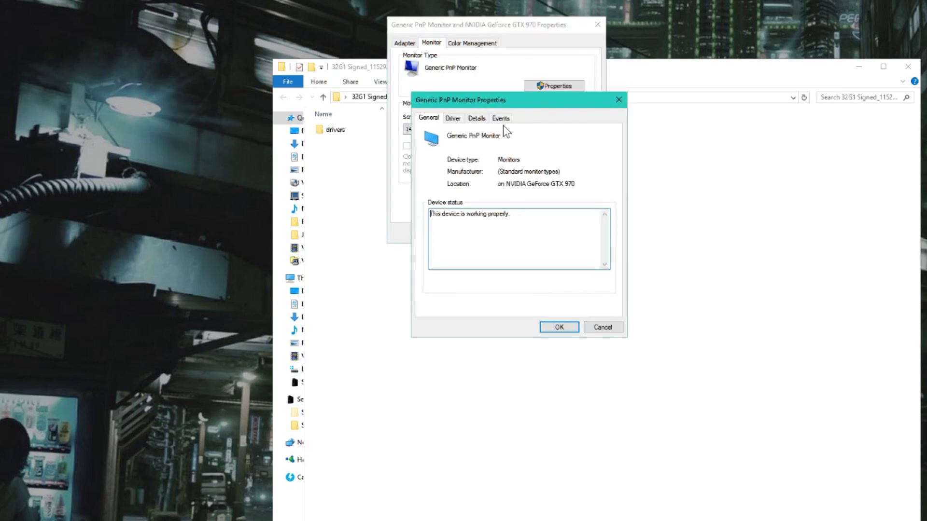
pyautogui.click(454, 118)
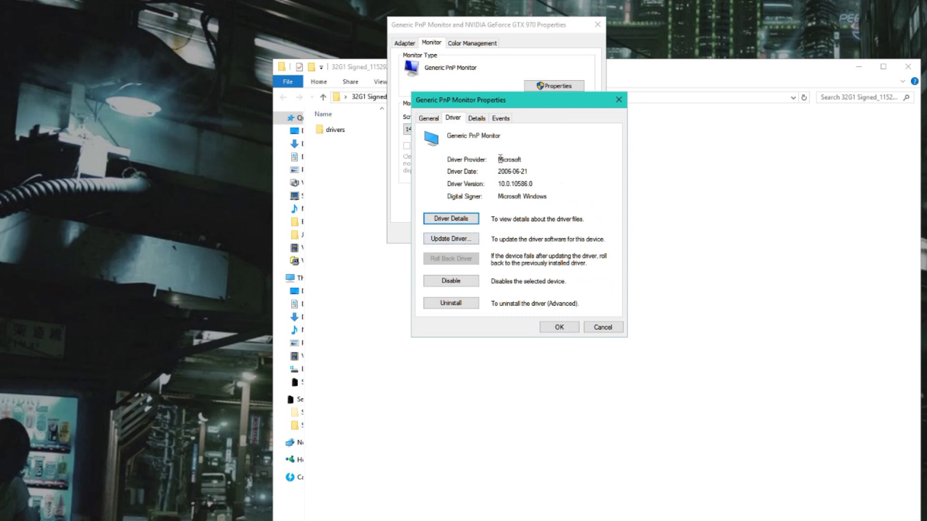
pyautogui.click(464, 242)
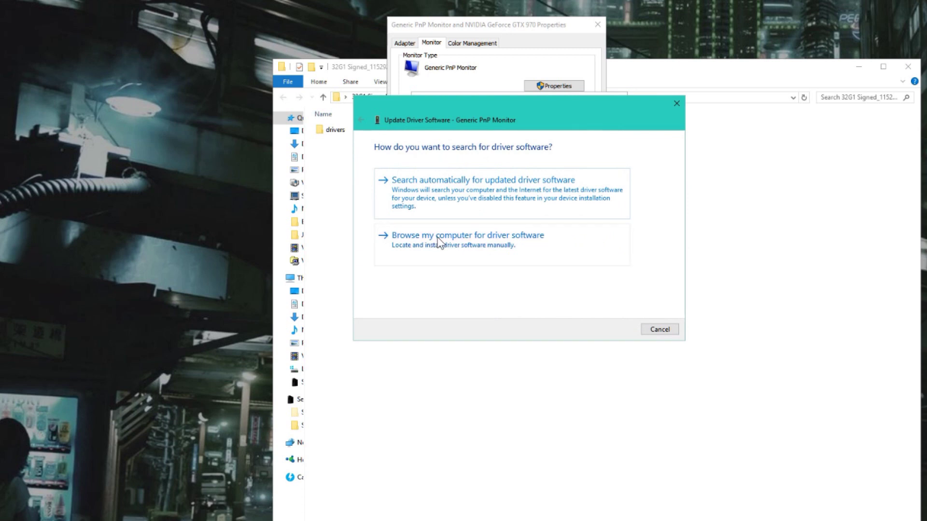
# - Install the driver from the long-named subfolder inside the extracted drivers folder
pyautogui.click(449, 239)
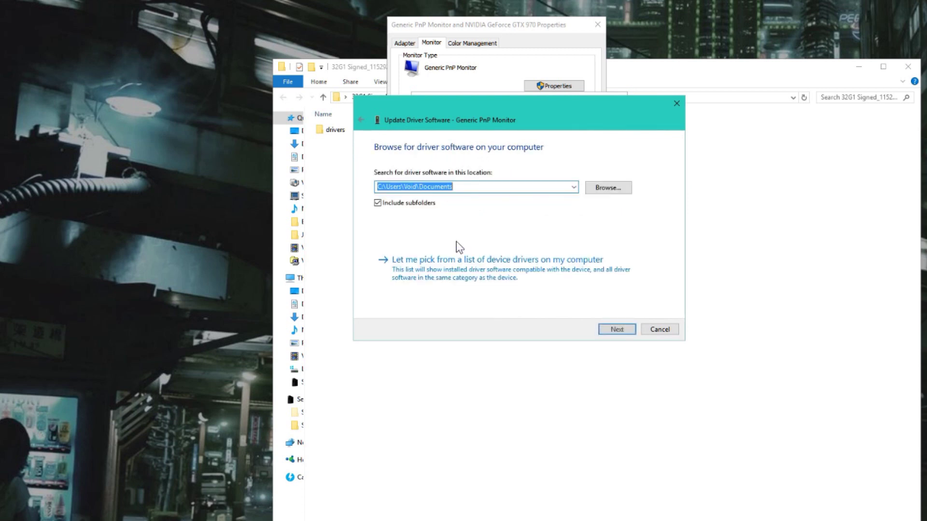
pyautogui.click(572, 187)
pyautogui.click(608, 188)
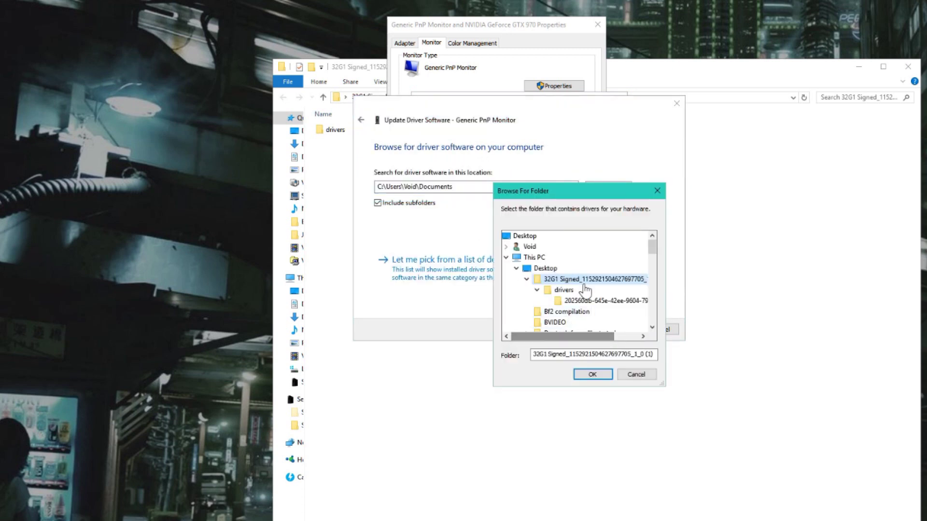
pyautogui.click(605, 300)
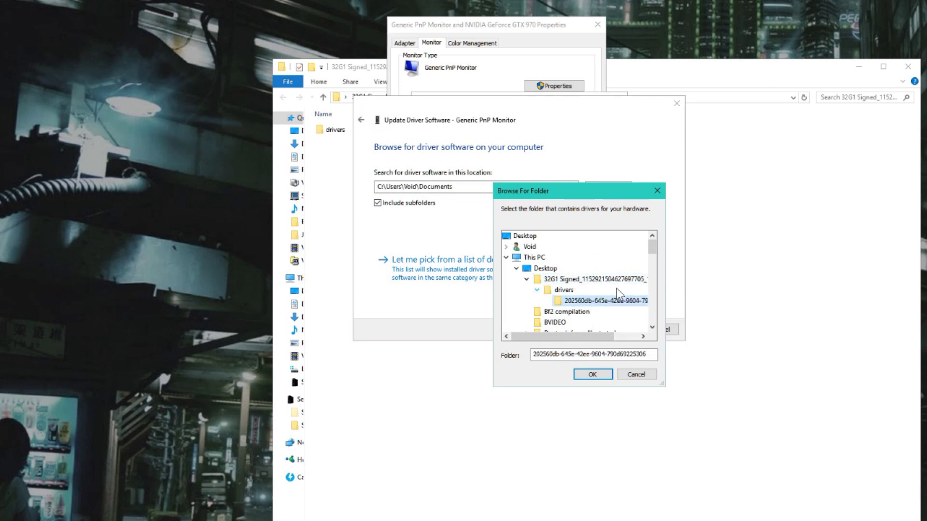
pyautogui.click(592, 373)
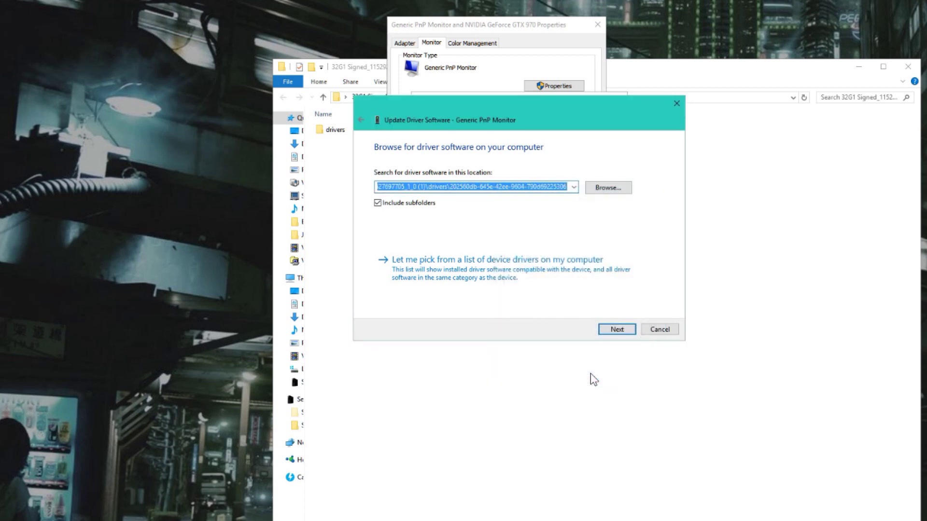
pyautogui.click(619, 328)
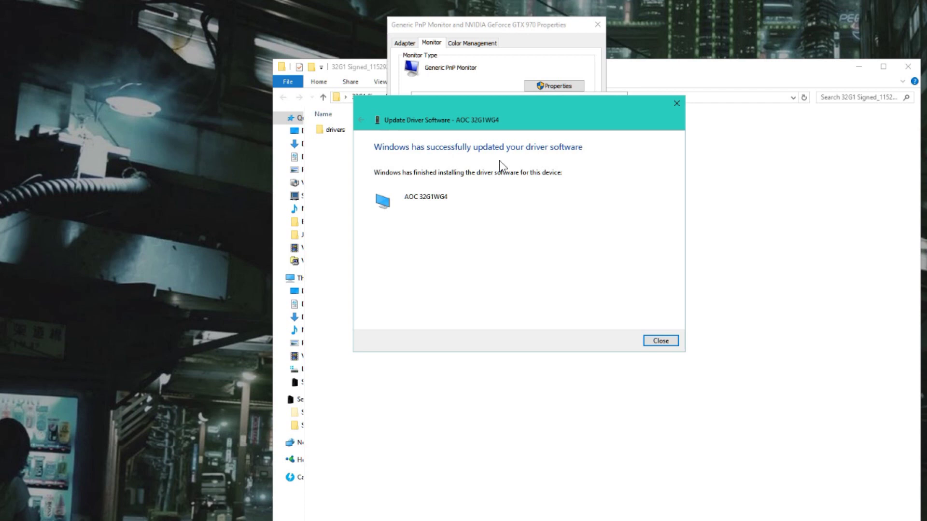
pyautogui.click(660, 340)
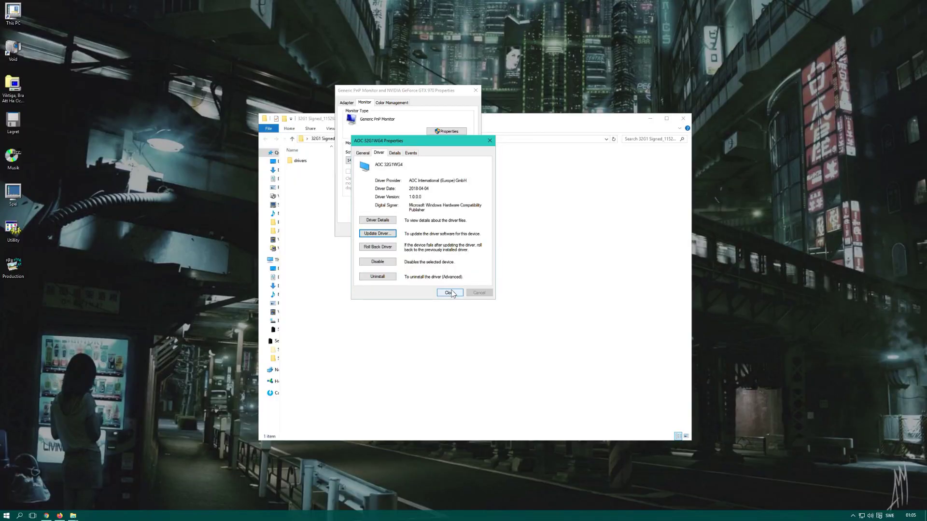
# - Close the AOC 32G1WG4 properties, the adapter properties and the File Explorer window
pyautogui.click(453, 294)
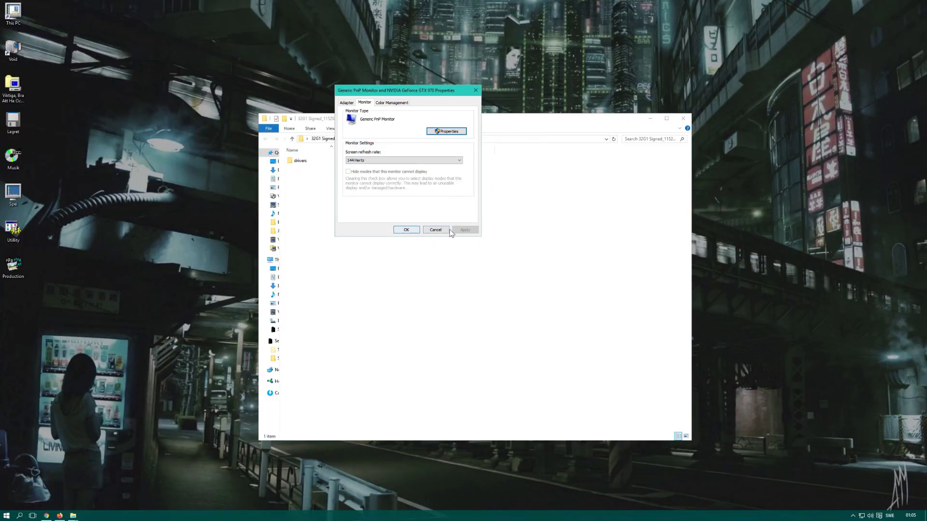
pyautogui.click(407, 231)
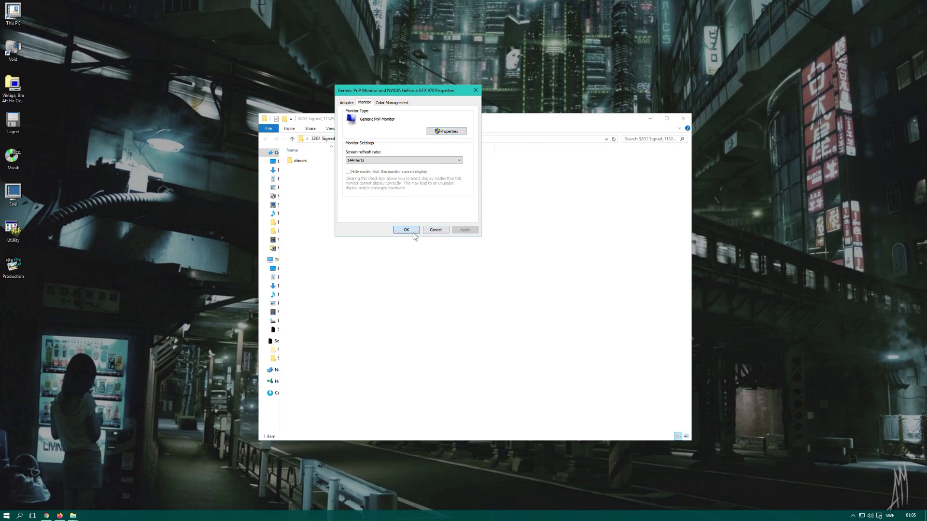
pyautogui.click(683, 118)
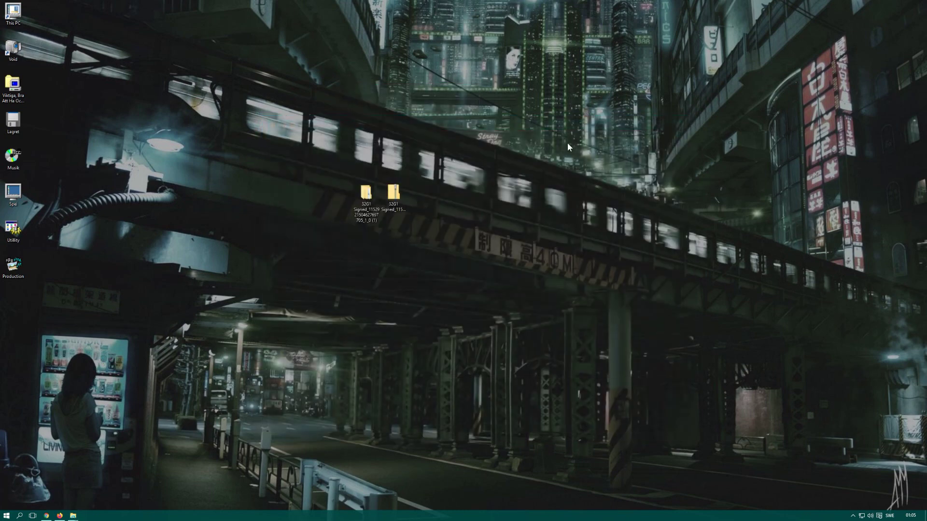